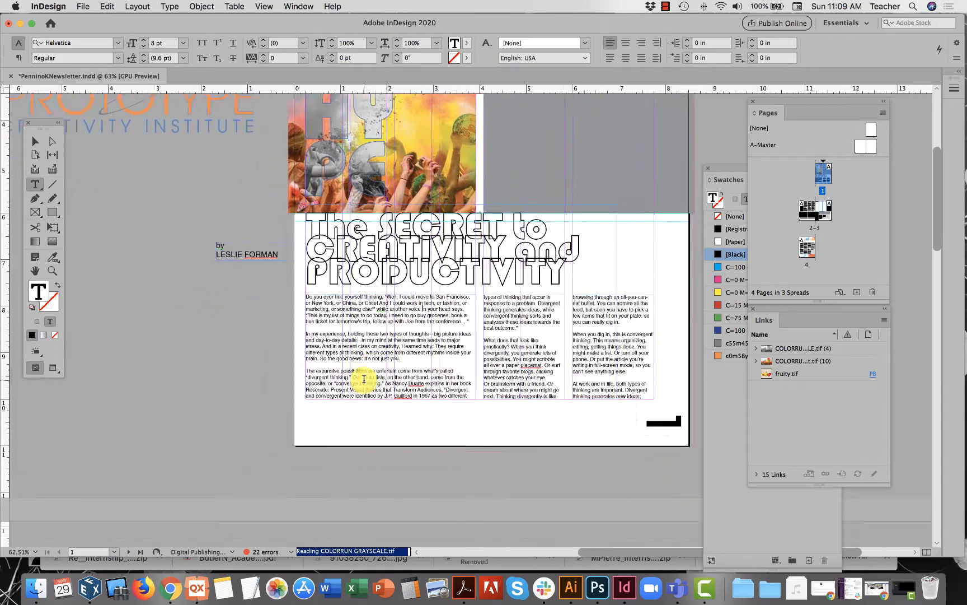
# Step: Examine the cover article's headline and body text and how the story continues on the following spread
pyautogui.scroll(4, 364, 379)
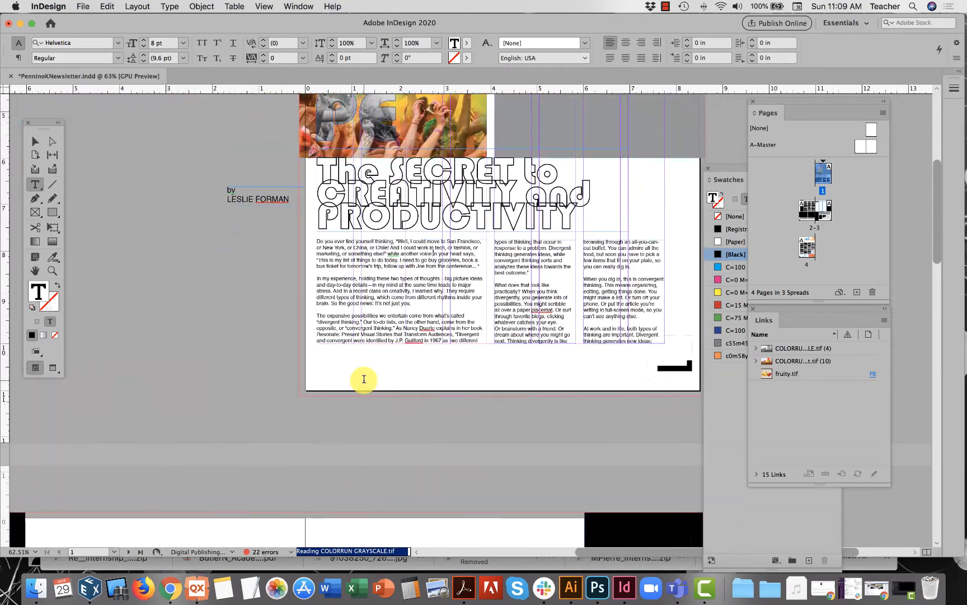
pyautogui.scroll(-7, 364, 379)
pyautogui.scroll(8, 364, 379)
pyautogui.scroll(-4, 364, 379)
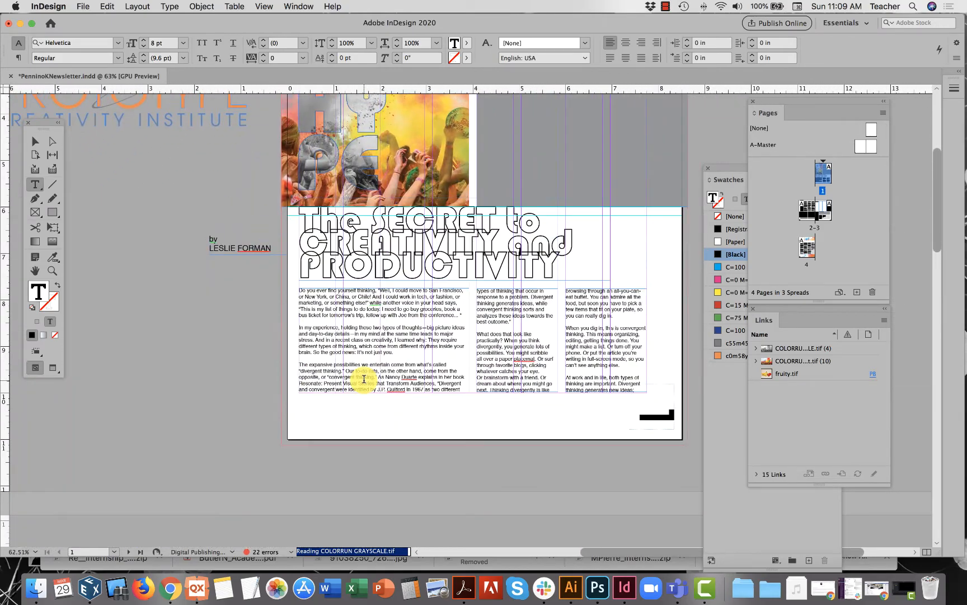
pyautogui.scroll(2, 364, 379)
pyautogui.scroll(-6, 364, 379)
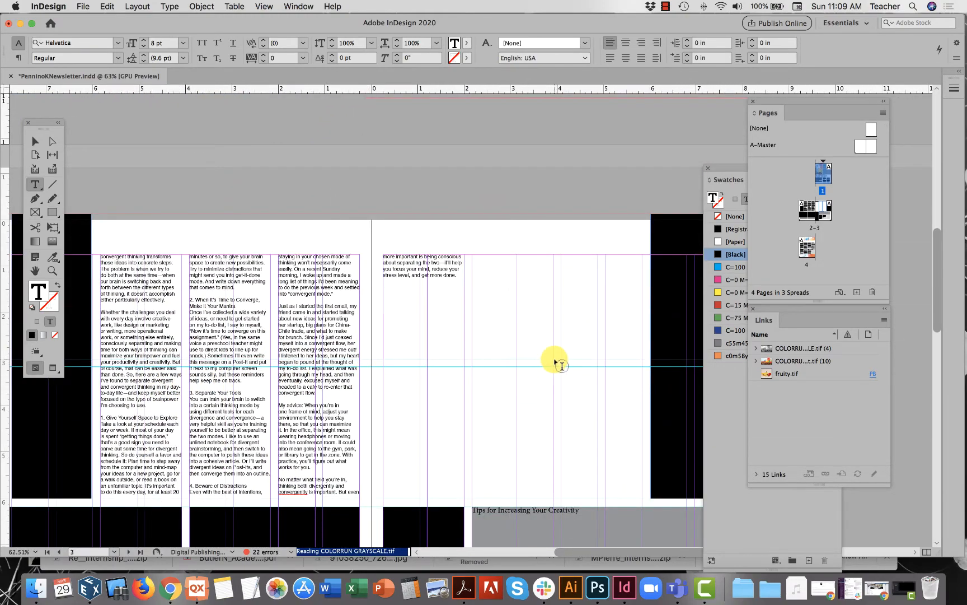
pyautogui.scroll(5, 555, 363)
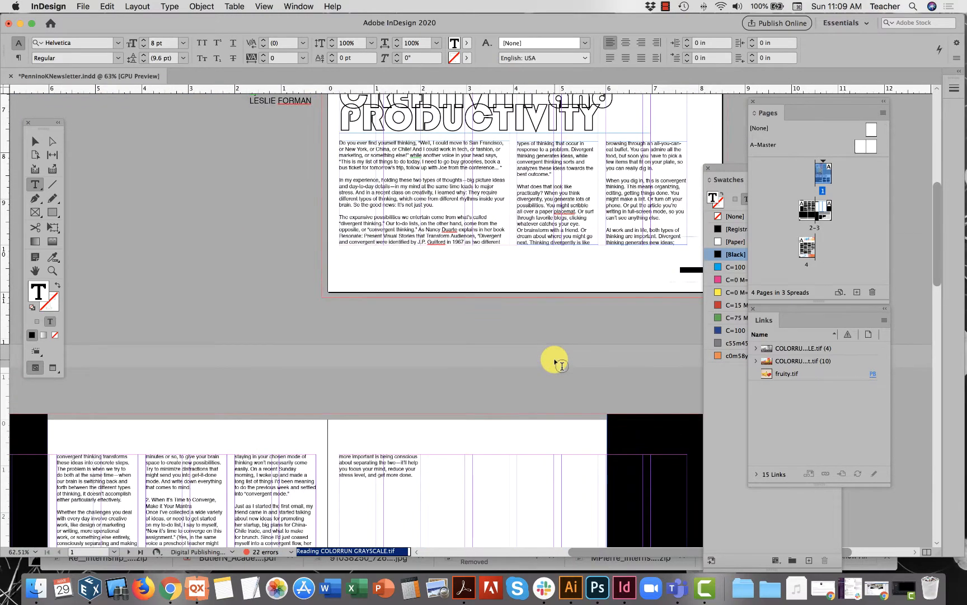
pyautogui.scroll(-4, 555, 363)
pyautogui.scroll(6, 556, 363)
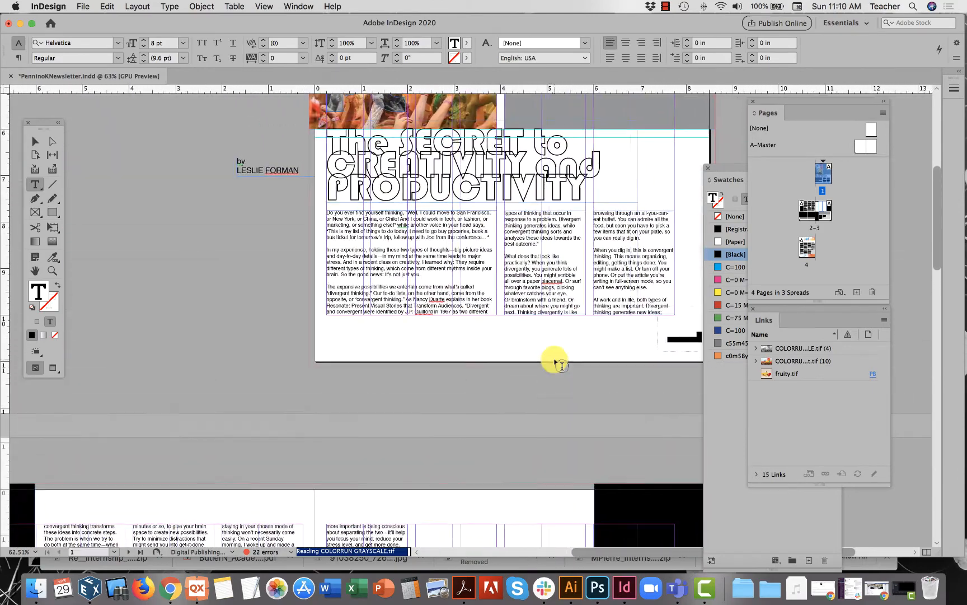
pyautogui.scroll(2, 556, 363)
pyautogui.hscroll(2, 556, 363)
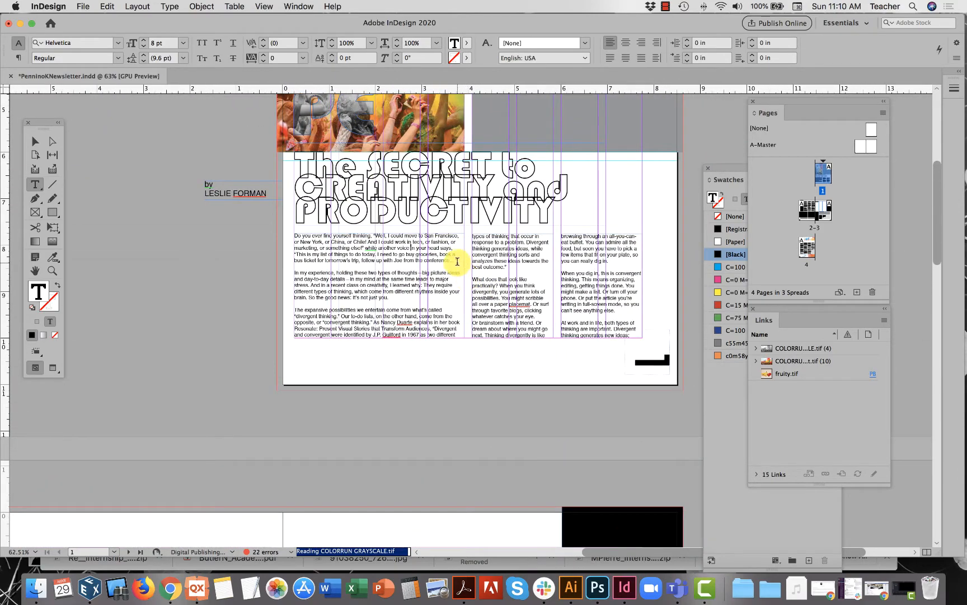
# Step: Set the article's opening paragraph in Helvetica Light at 13 pt
pyautogui.moveTo(457, 262); pyautogui.dragTo(286, 237)
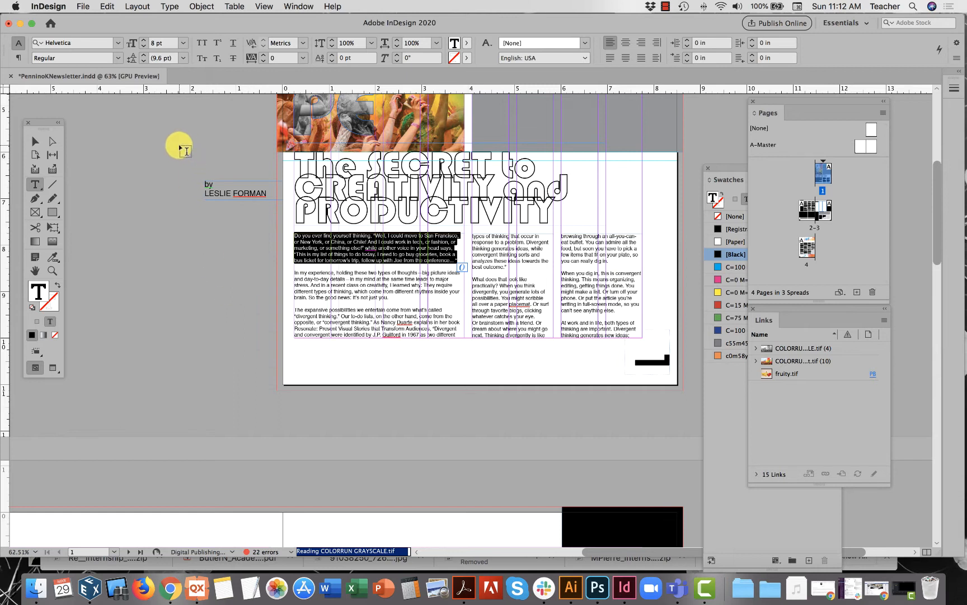
pyautogui.click(118, 59)
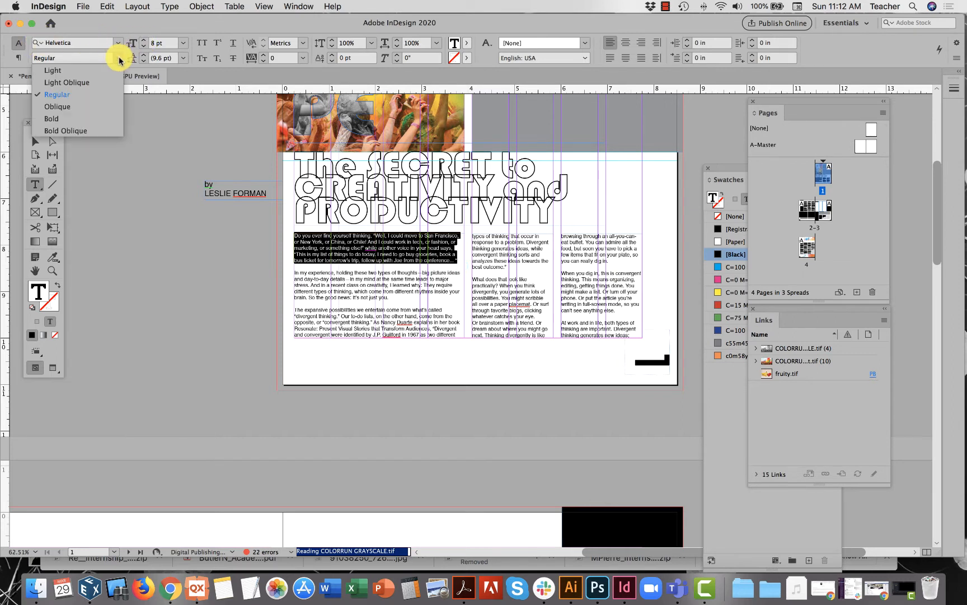
pyautogui.click(62, 71)
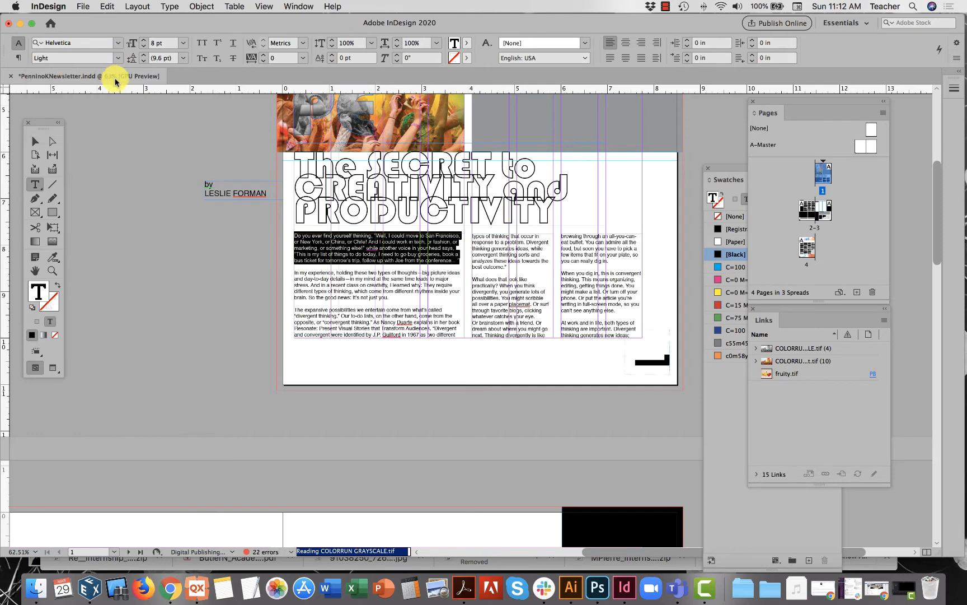
pyautogui.click(144, 39)
pyautogui.click(143, 39)
pyautogui.click(143, 40)
pyautogui.click(143, 40)
pyautogui.click(143, 40)
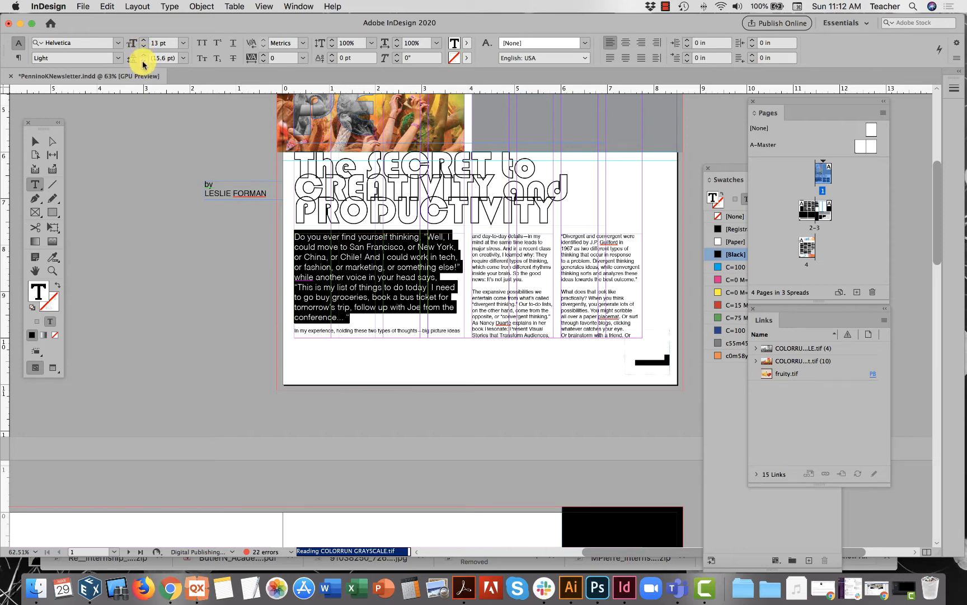
# Step: Set the opening paragraph's leading to 17 pt
pyautogui.click(144, 55)
pyautogui.click(144, 55)
pyautogui.click(144, 55)
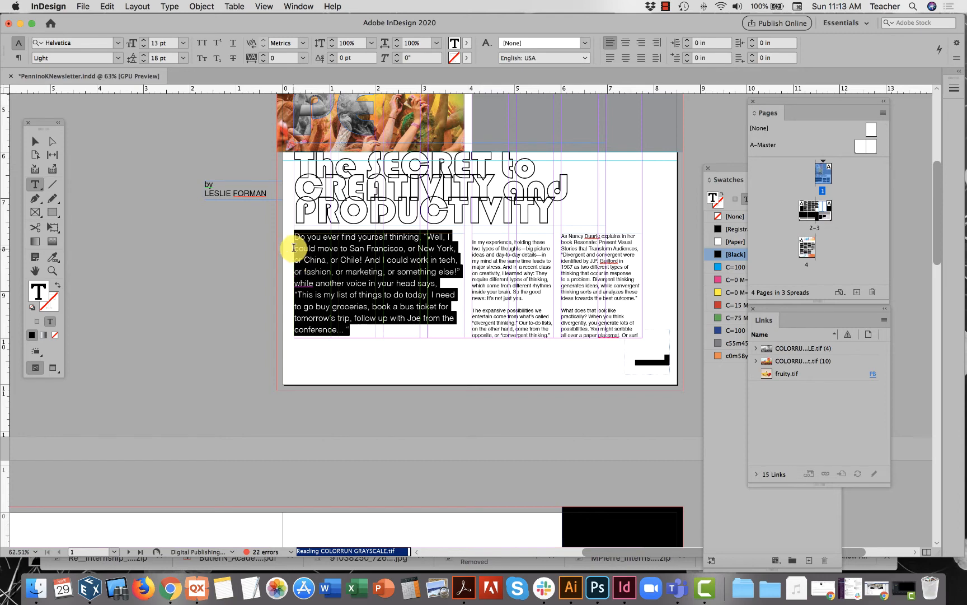
pyautogui.click(143, 61)
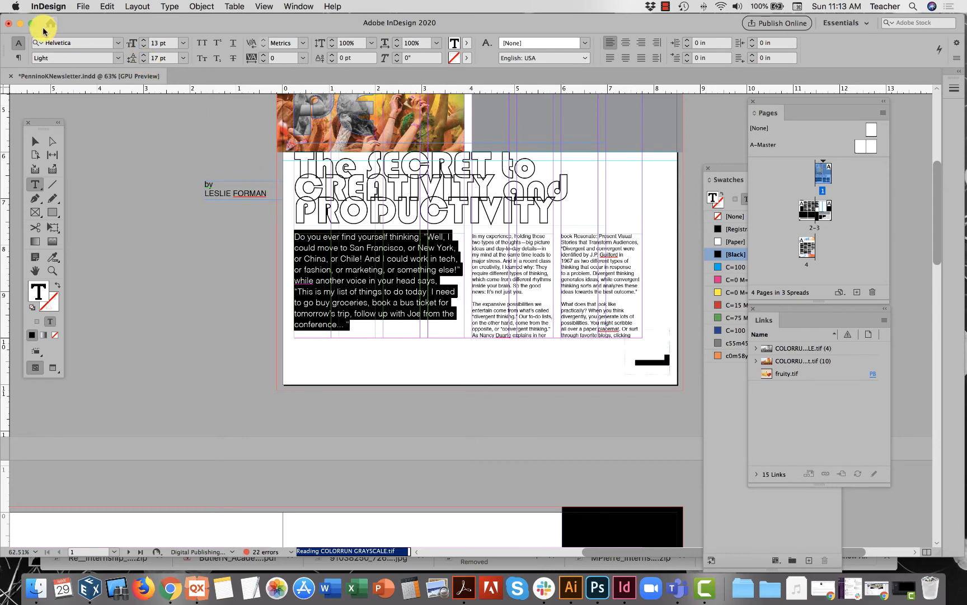
# Step: Give the opening paragraph a one-character drop cap that spans three lines
pyautogui.click(17, 59)
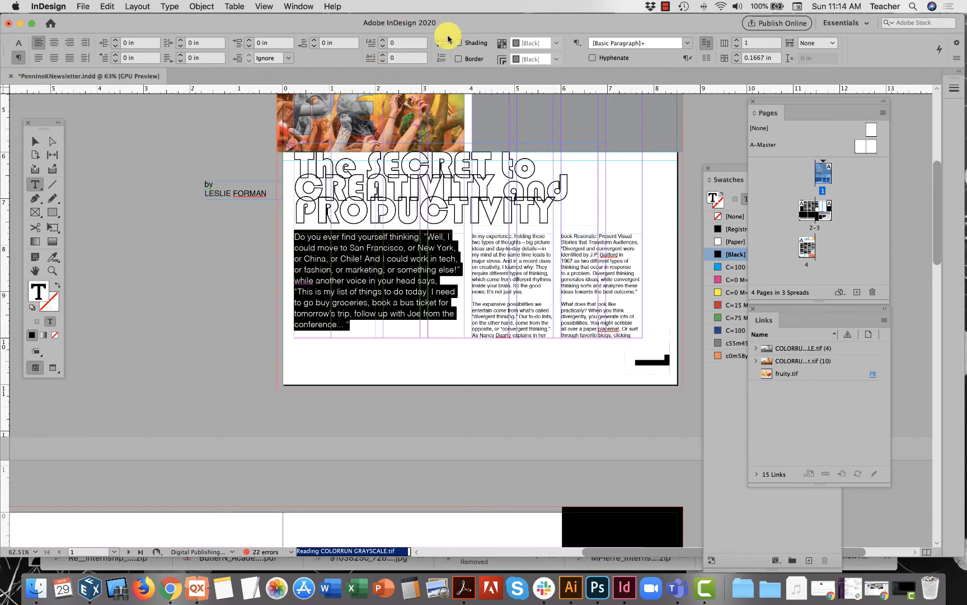
pyautogui.click(381, 39)
pyautogui.click(381, 39)
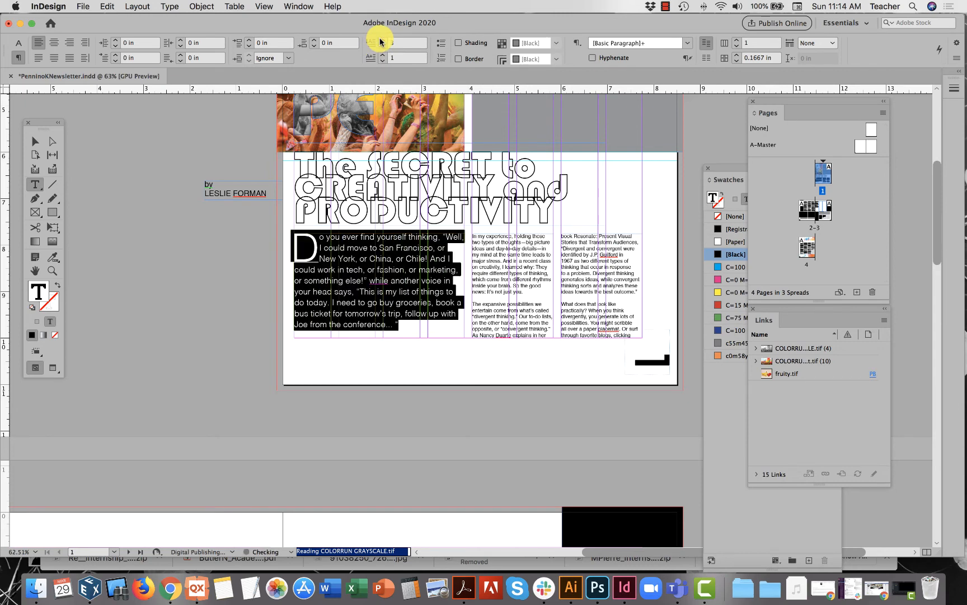
pyautogui.click(381, 40)
pyautogui.click(380, 40)
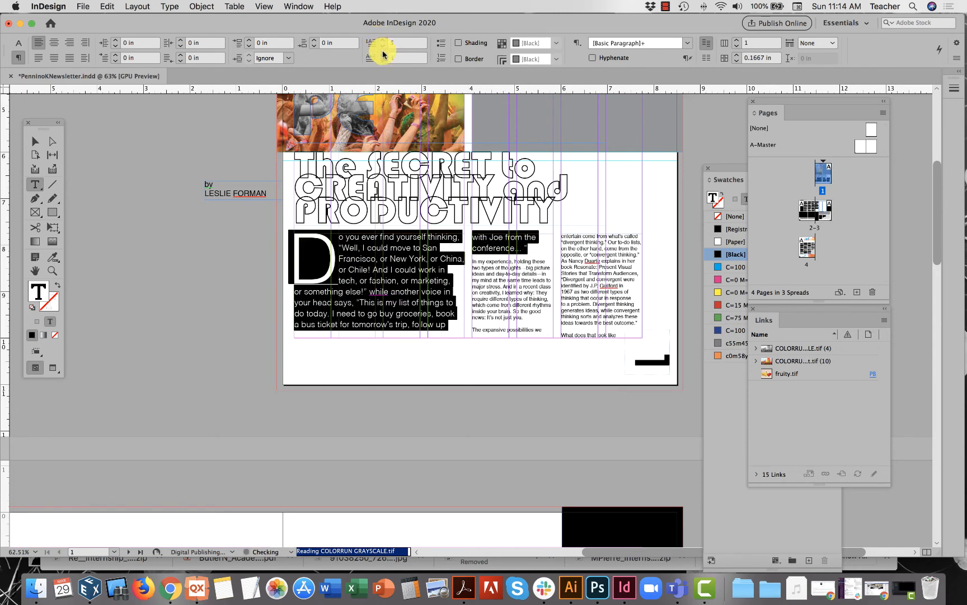
pyautogui.click(383, 47)
pyautogui.click(382, 48)
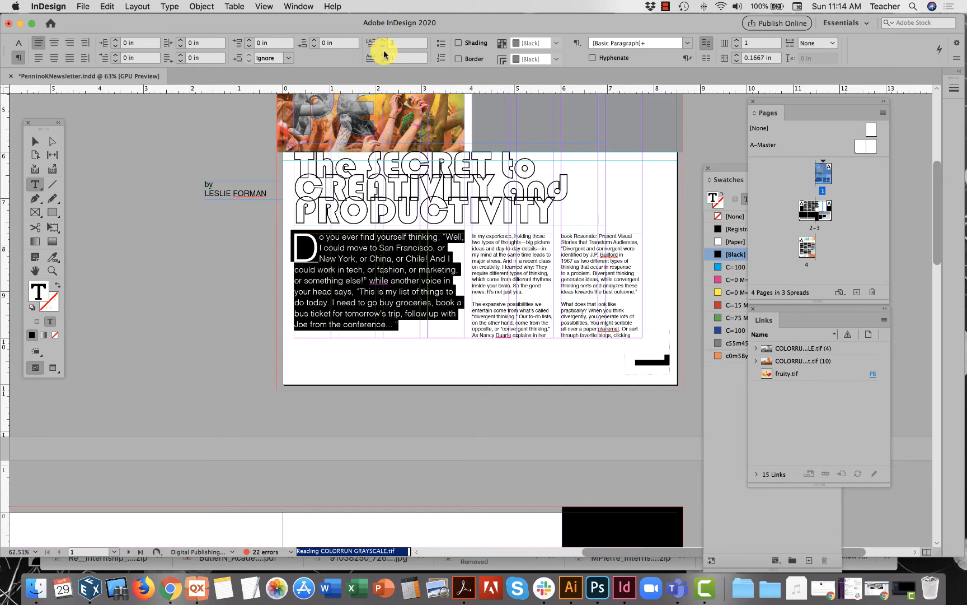
# Step: Try extending the drop cap to as many as six characters, and return it to one character
pyautogui.click(383, 54)
pyautogui.click(381, 55)
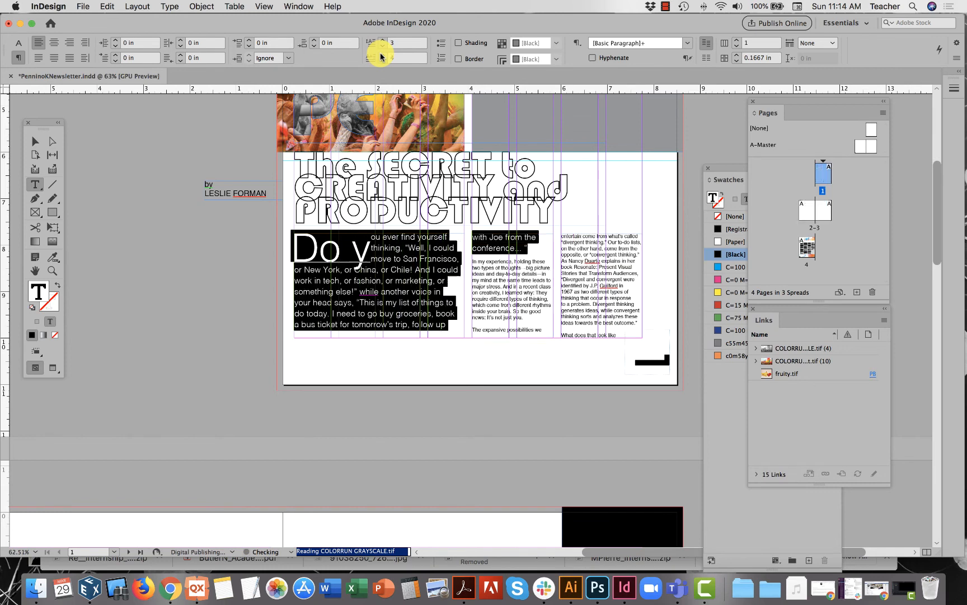
pyautogui.click(381, 55)
pyautogui.click(381, 56)
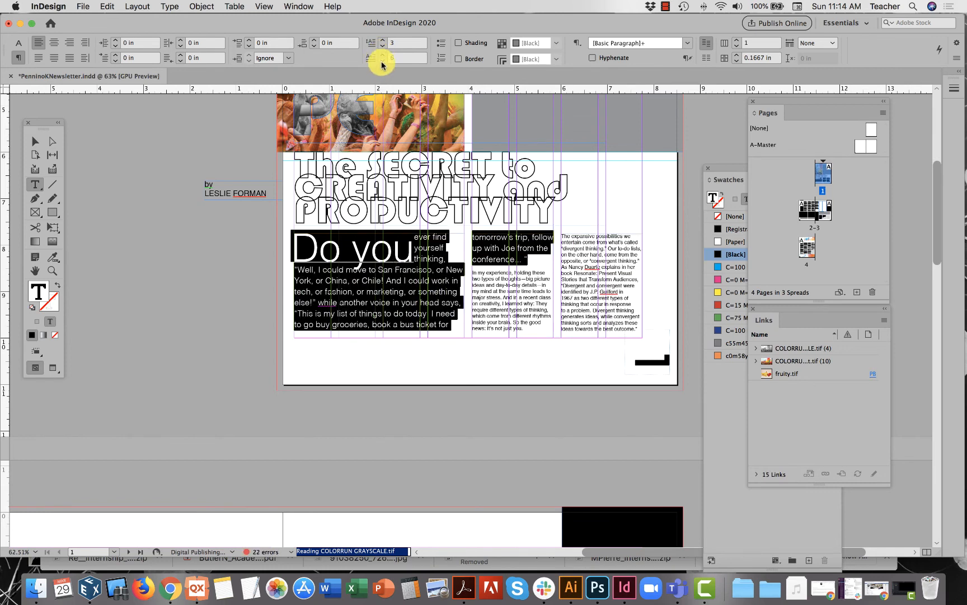
pyautogui.click(381, 60)
pyautogui.click(381, 60)
pyautogui.click(381, 60)
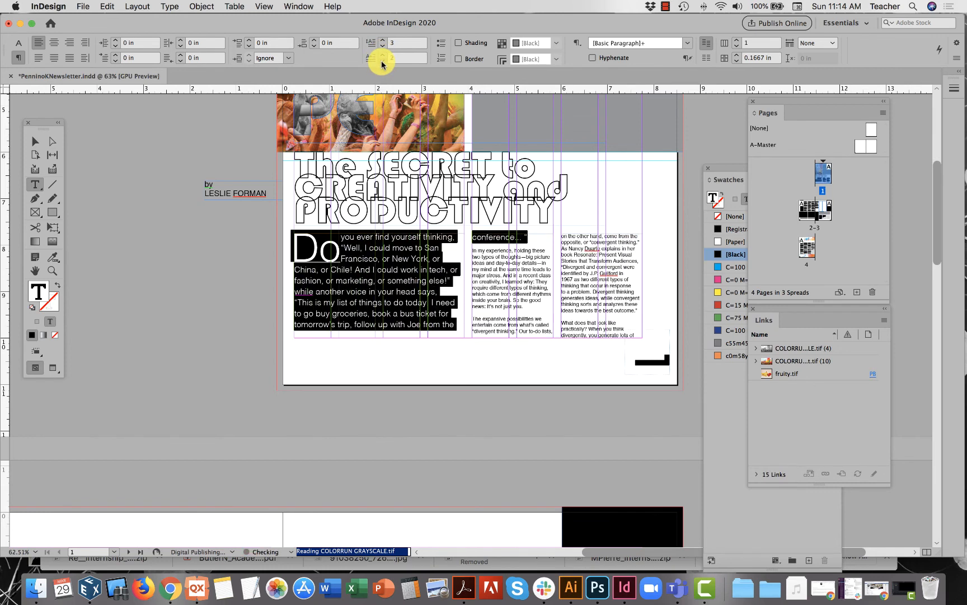
pyautogui.click(382, 61)
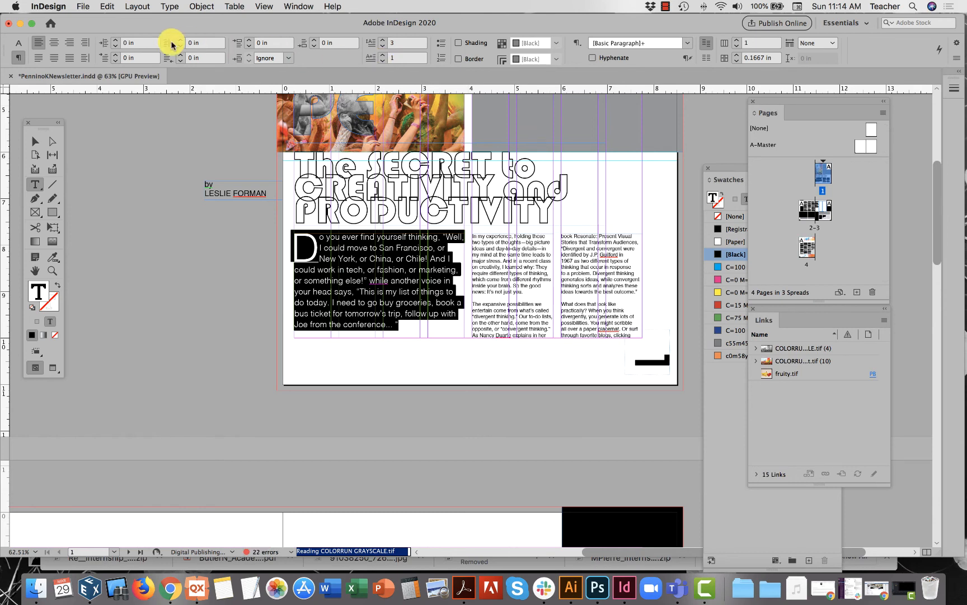
# Step: Try the Bauhaus 93 font on the whole opening paragraph and undo the change
pyautogui.click(17, 43)
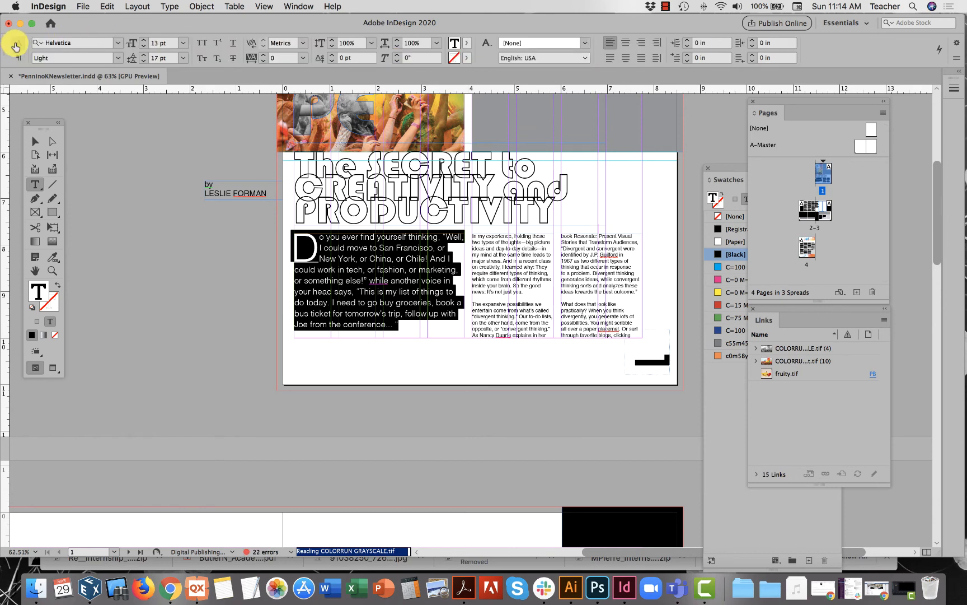
pyautogui.click(75, 46)
pyautogui.write('bau')
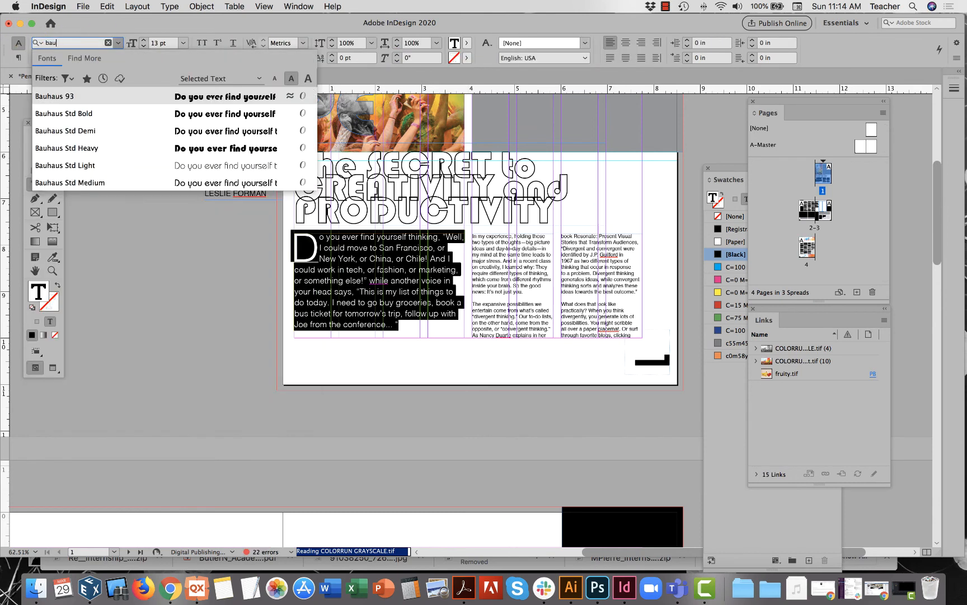
pyautogui.write('h')
pyautogui.click(47, 96)
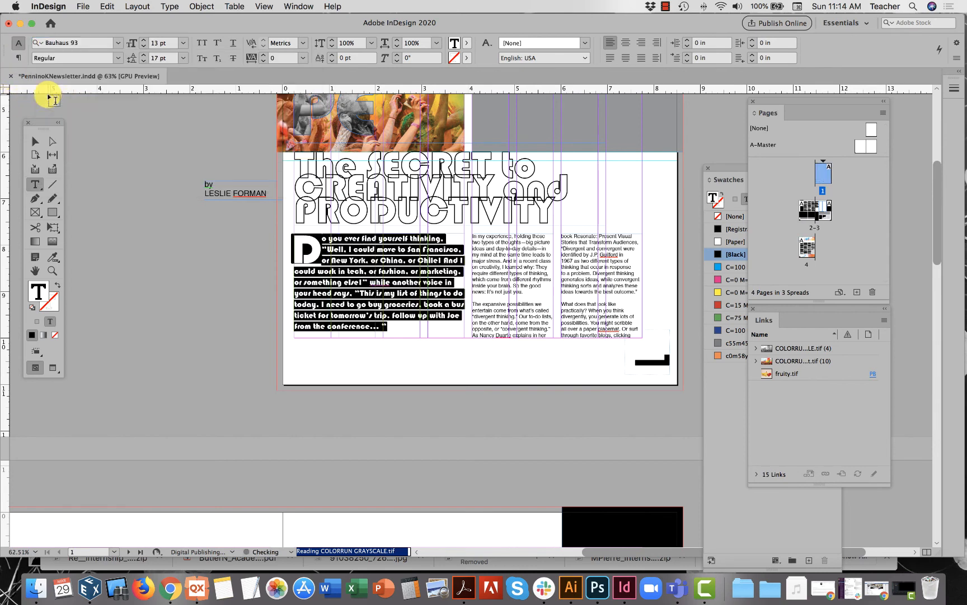
pyautogui.press('super+z')
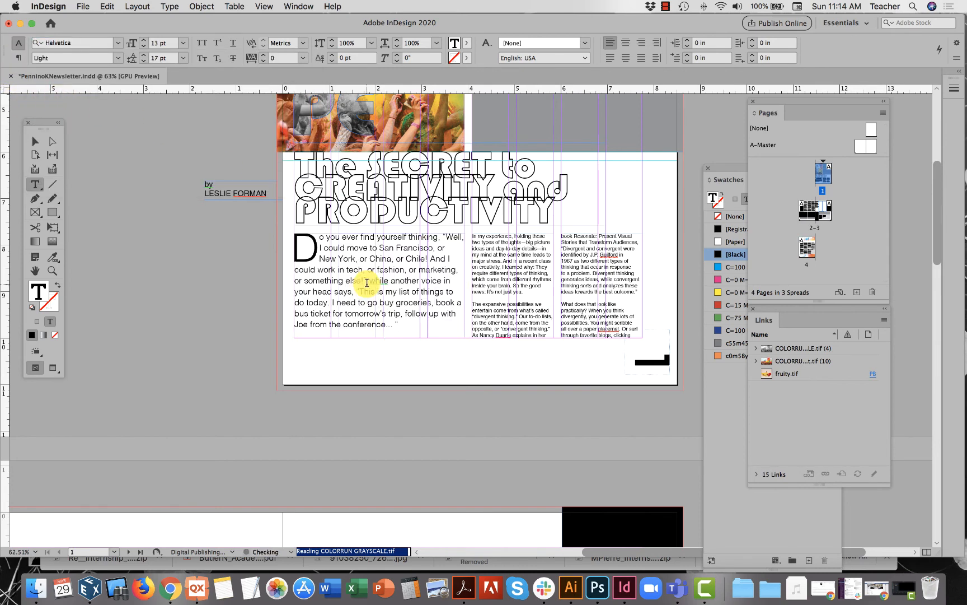
# Step: Set only the drop cap D in Bauhaus 93 and swap its fill and stroke for a black outline without fill
pyautogui.moveTo(320, 246); pyautogui.dragTo(300, 249)
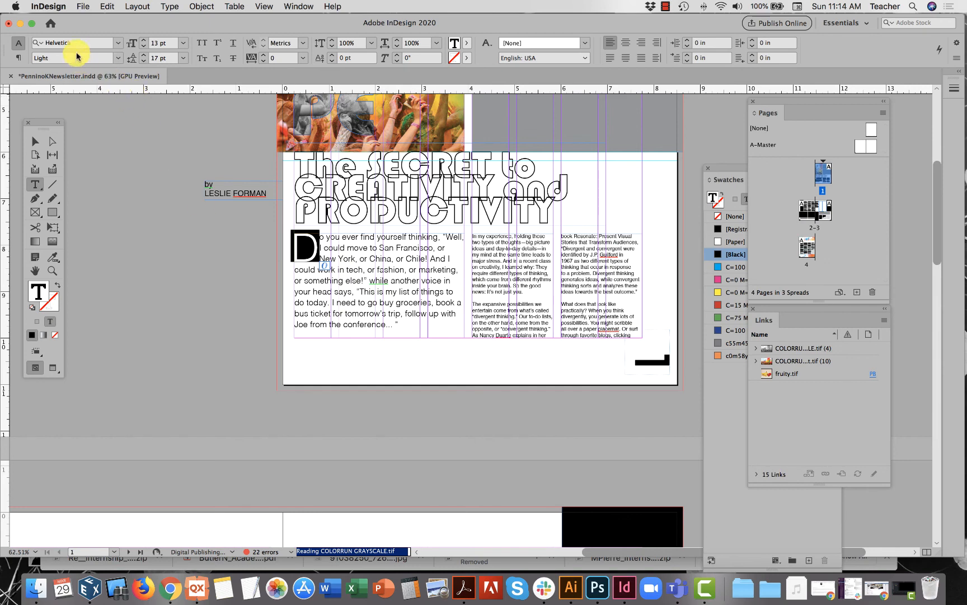
pyautogui.click(42, 47)
pyautogui.write('bauh')
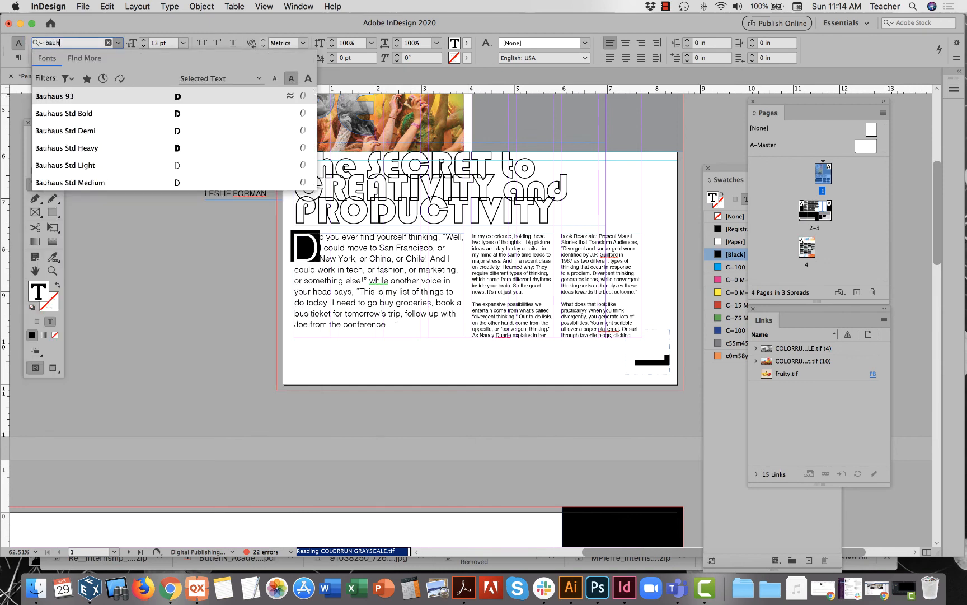
pyautogui.click(54, 96)
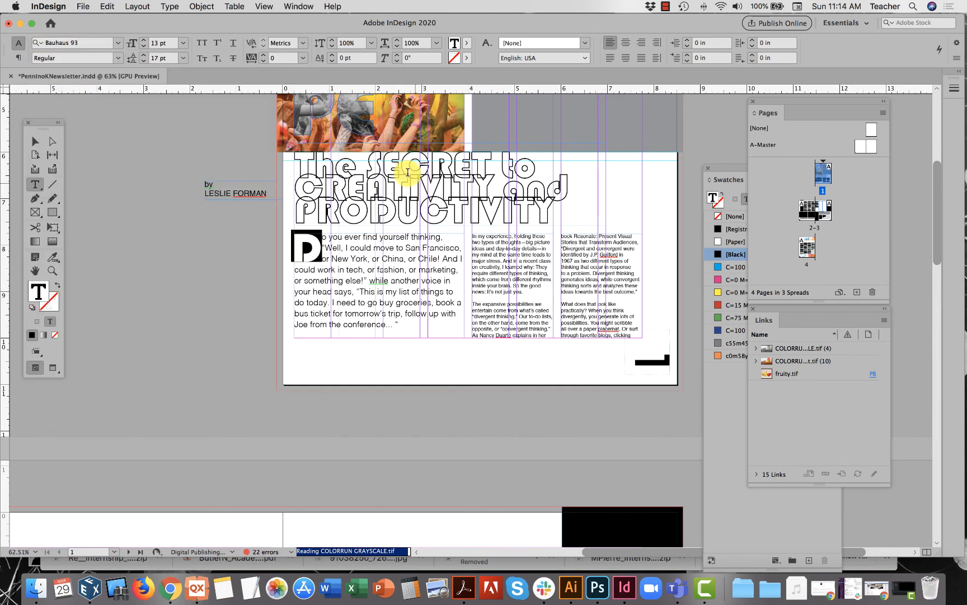
pyautogui.click(738, 361)
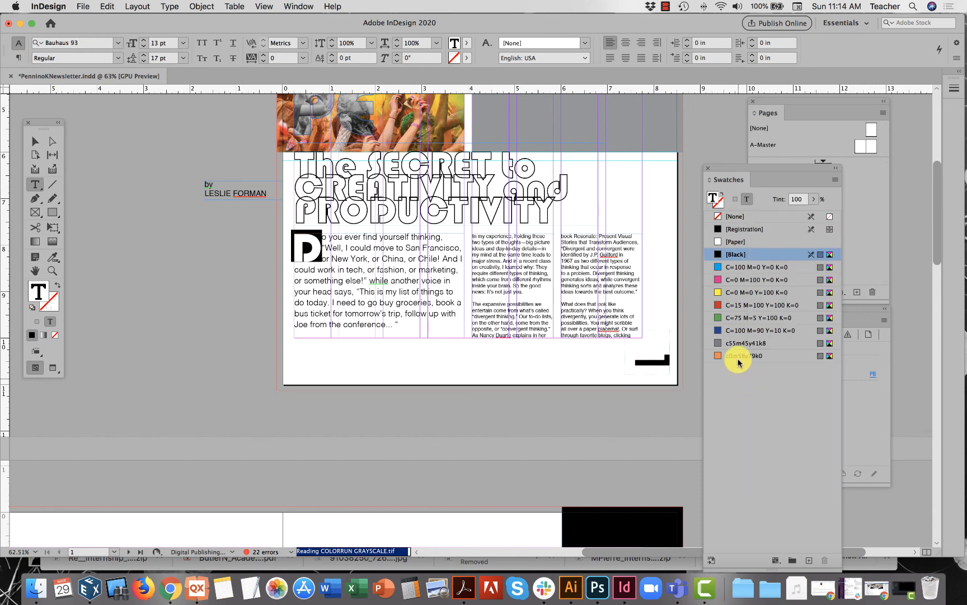
pyautogui.click(722, 195)
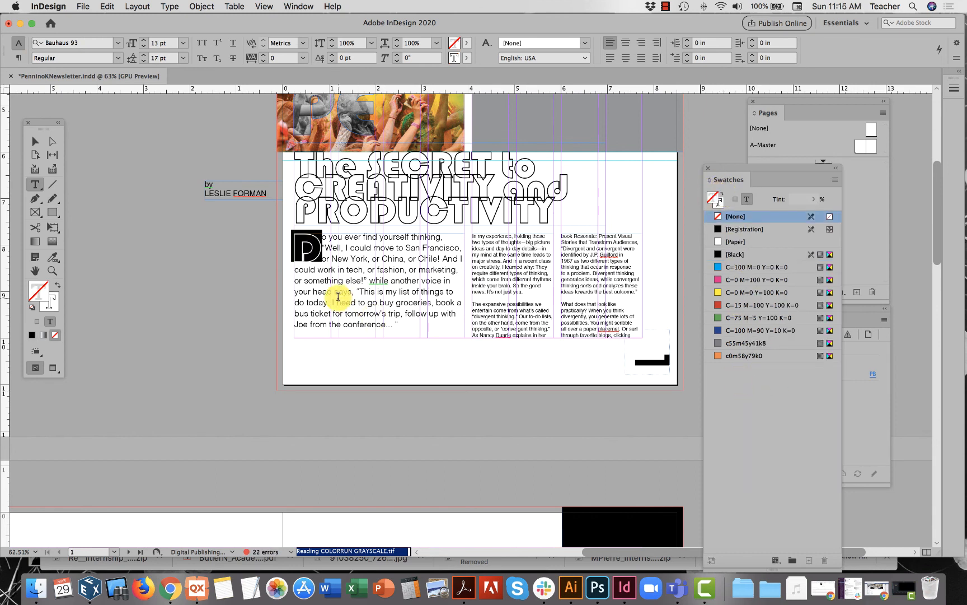
# Step: Try a two-line height for the drop cap and return it to three lines
pyautogui.click(20, 59)
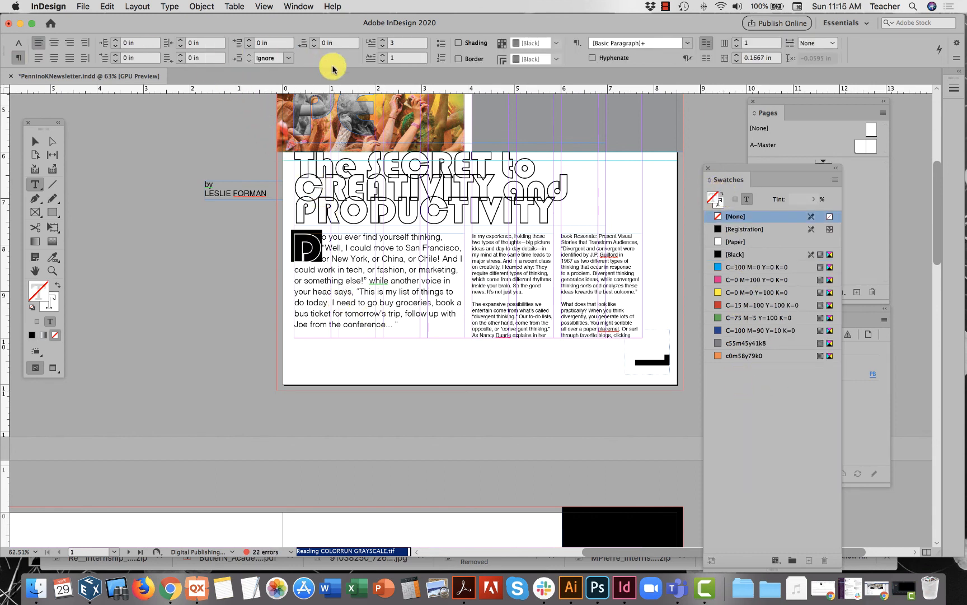
pyautogui.click(383, 48)
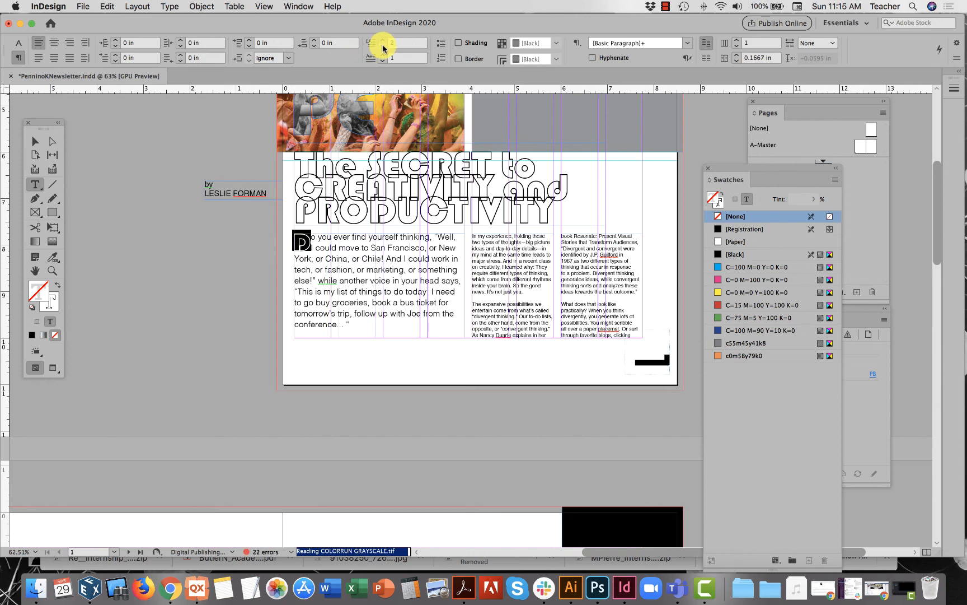
pyautogui.click(381, 40)
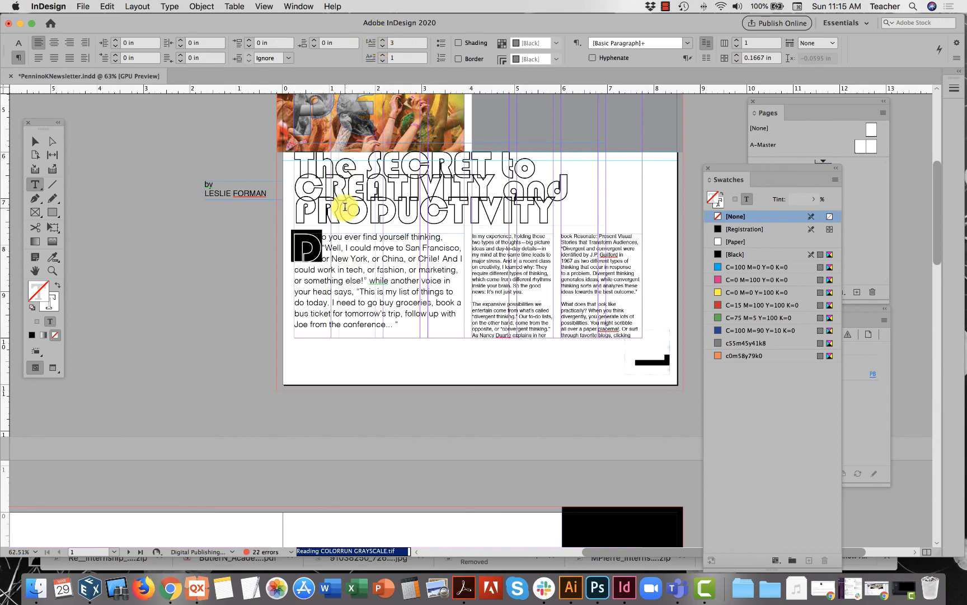
# Step: Change the drop cap D's font to Bauhaus Std Bold and deselect the letter
pyautogui.click(19, 43)
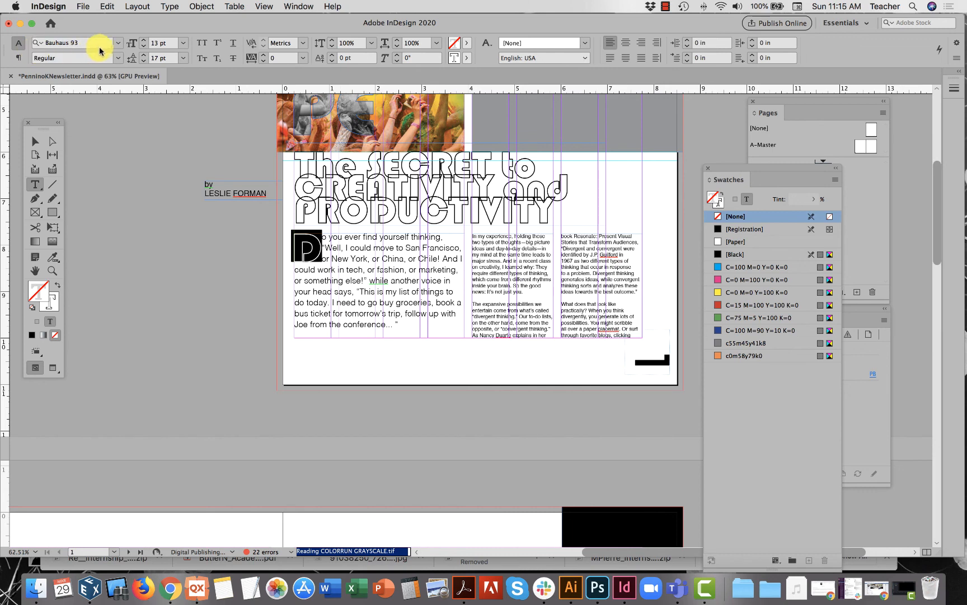
pyautogui.click(116, 43)
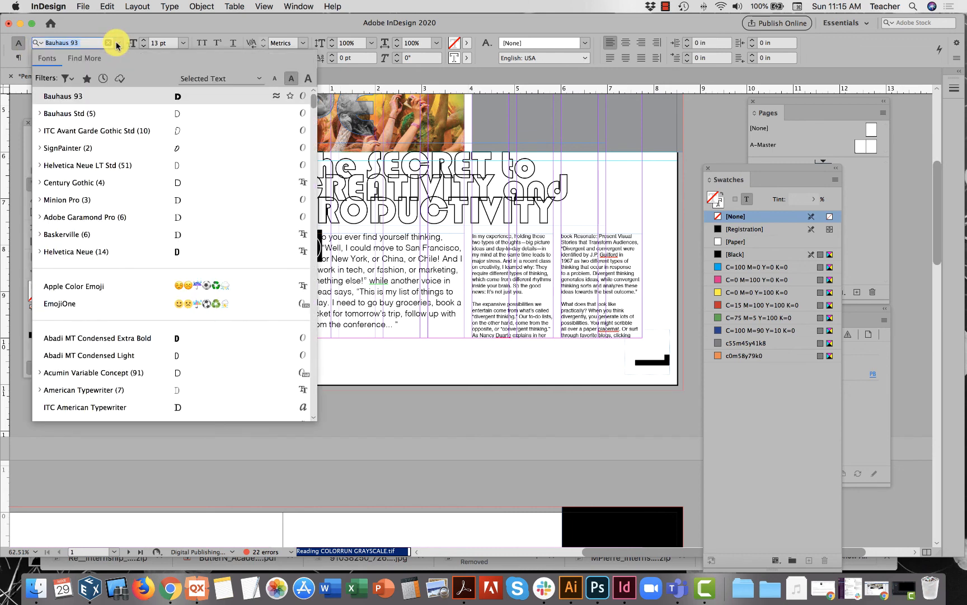
pyautogui.click(38, 114)
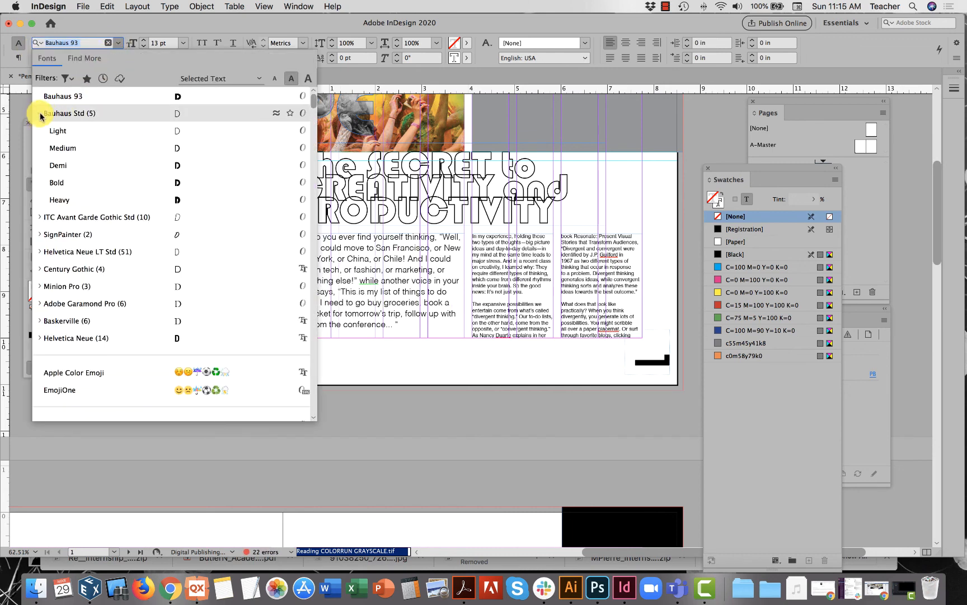
pyautogui.click(57, 183)
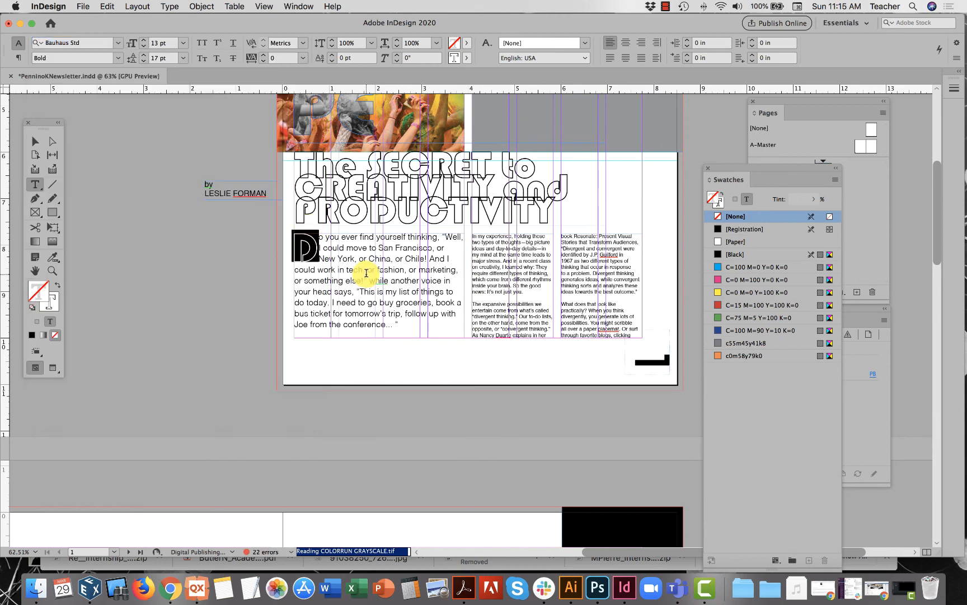
pyautogui.click(367, 280)
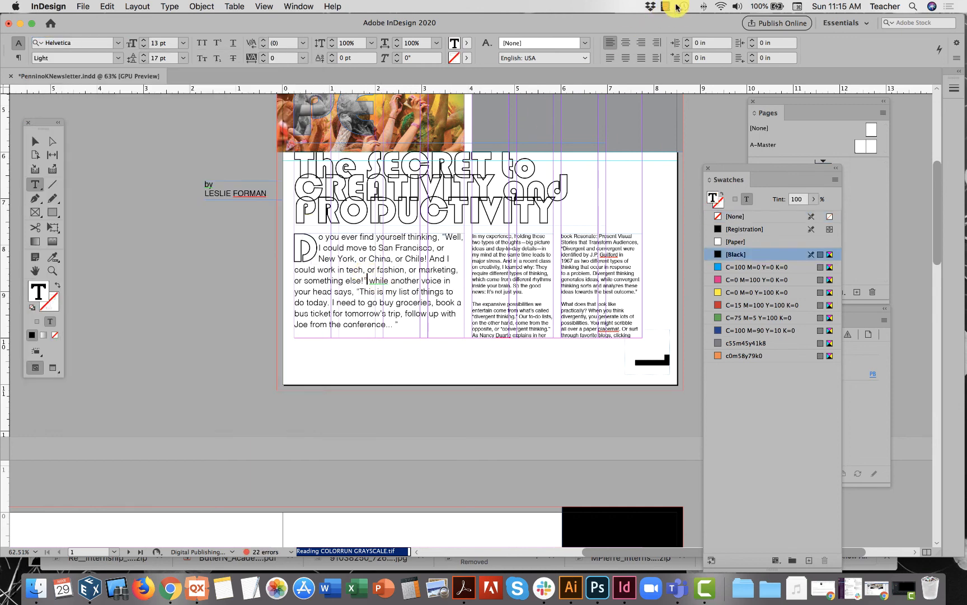